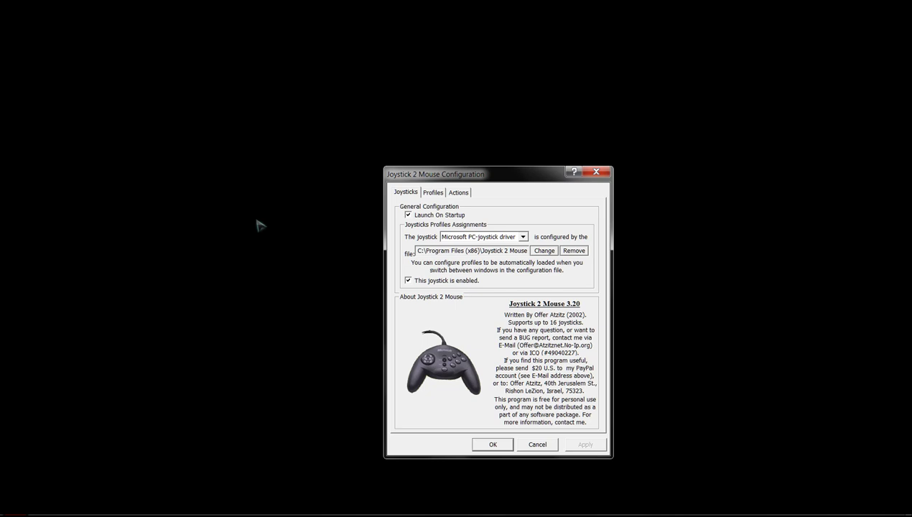
Step: Review the joystick profile and its theme list in Joystick 2 Mouse, keeping the Mouse theme
click(432, 193)
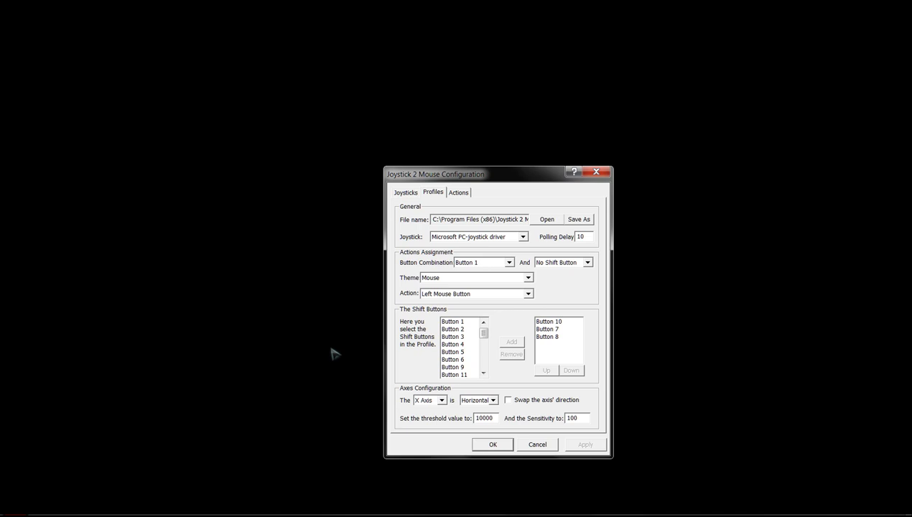
click(529, 278)
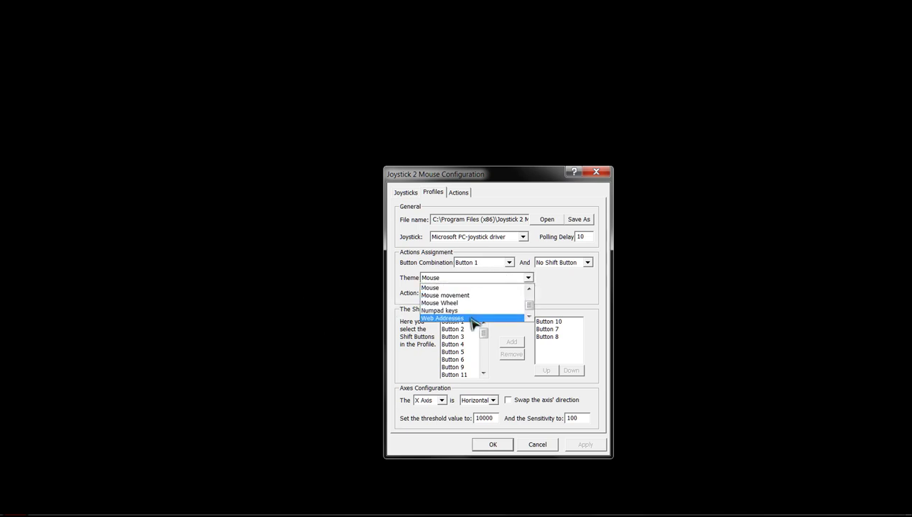
mouse_move(529, 310)
mouse_down()
mouse_move(533, 299)
mouse_move(536, 320)
mouse_move(533, 302)
mouse_up()
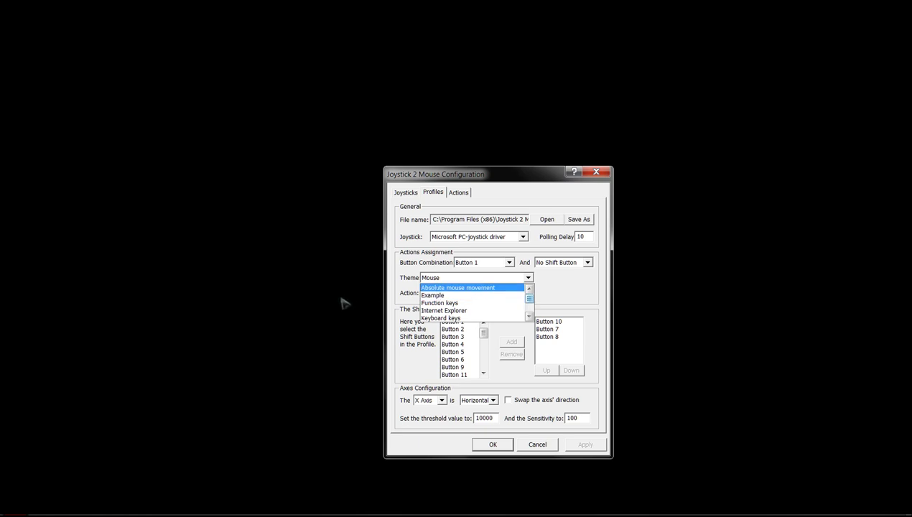
click(574, 278)
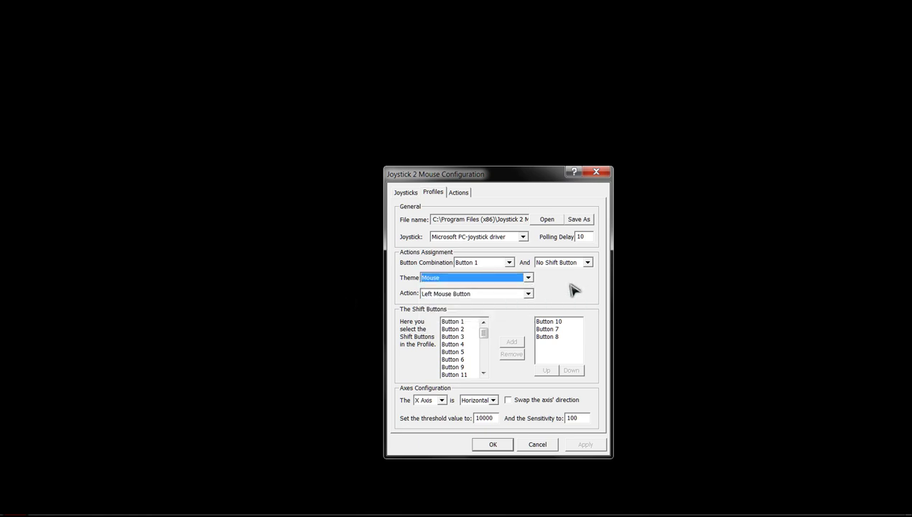
Step: Check the action mappings, return to the Joysticks settings and accept the configuration with OK
click(456, 193)
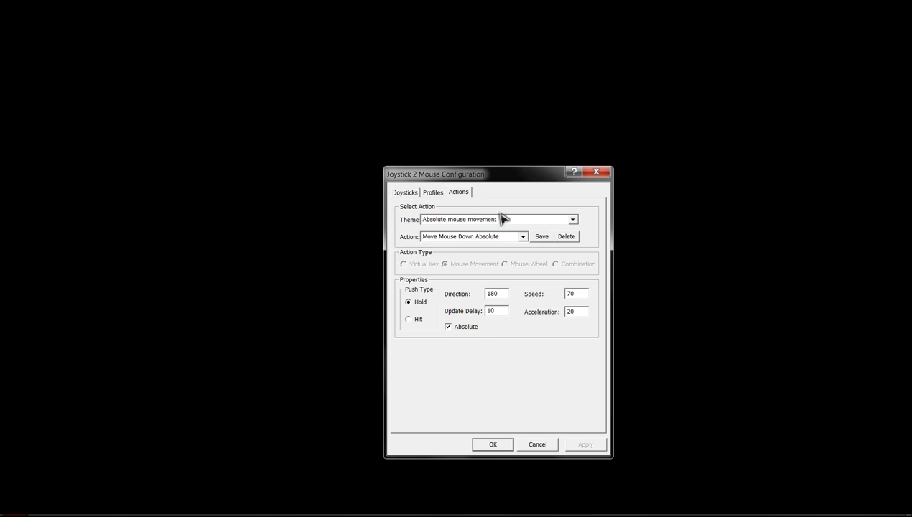
click(406, 193)
click(497, 446)
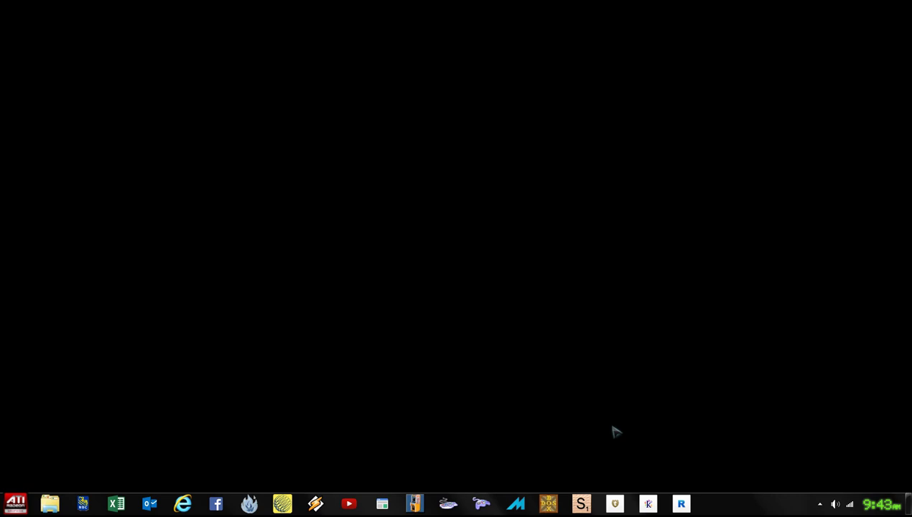
Step: Bring up MAMEUI64, look through its Options menu, and launch Bubble Bobble (US, Ver 1.0)
click(447, 505)
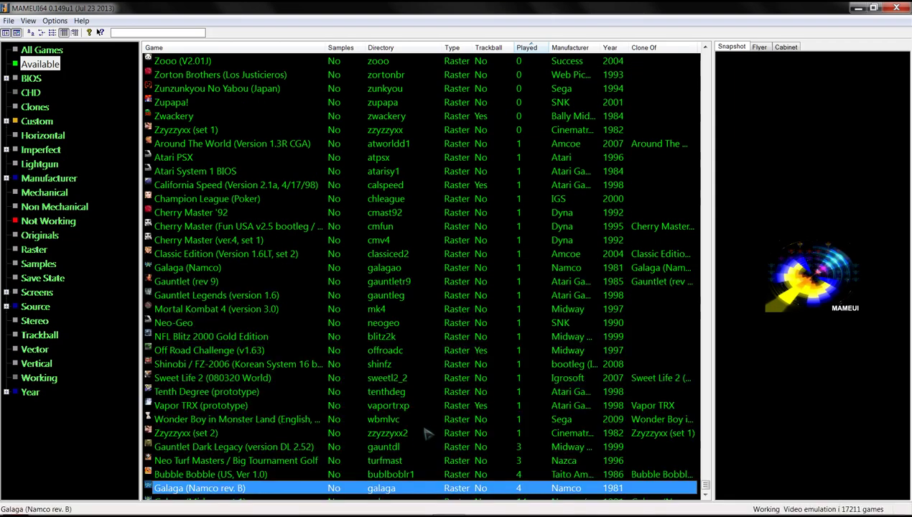
click(58, 22)
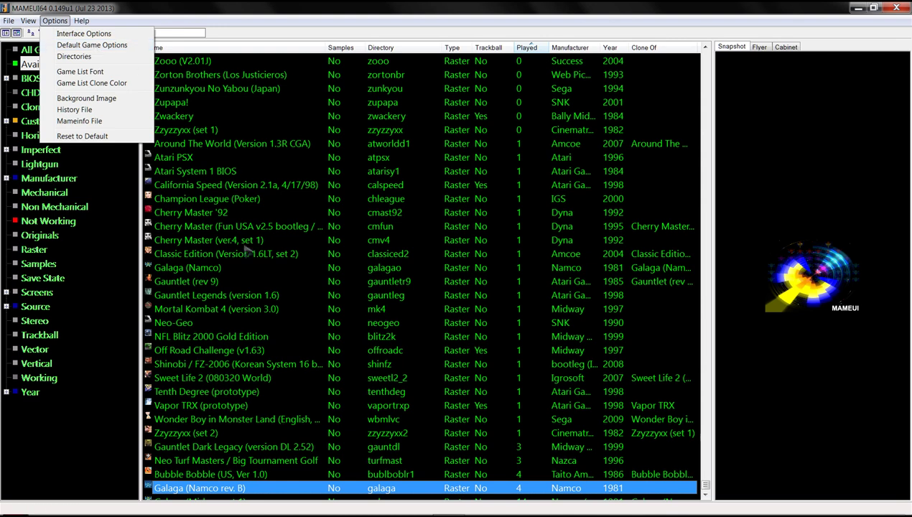
double_click(226, 477)
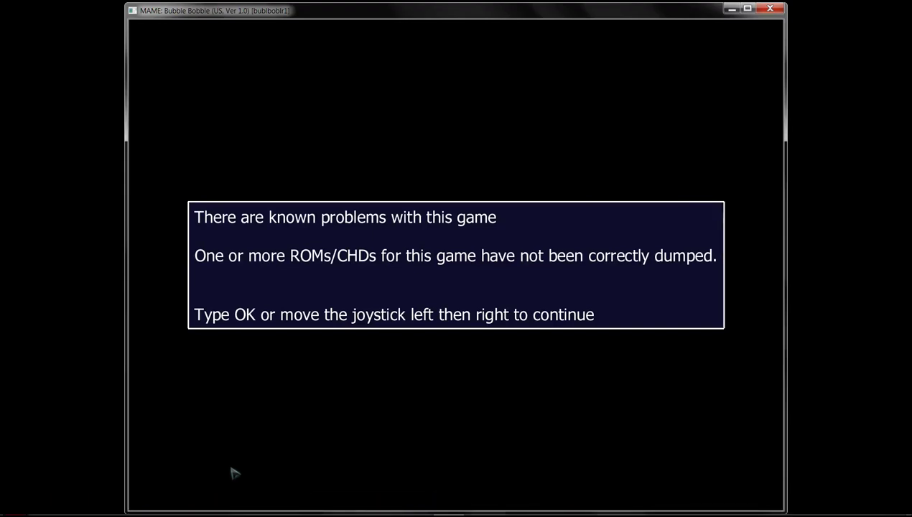
Step: Dismiss the known-problems warning, load the saved Bubble Bobble state, and start moving Bub
key(o)
key(k)
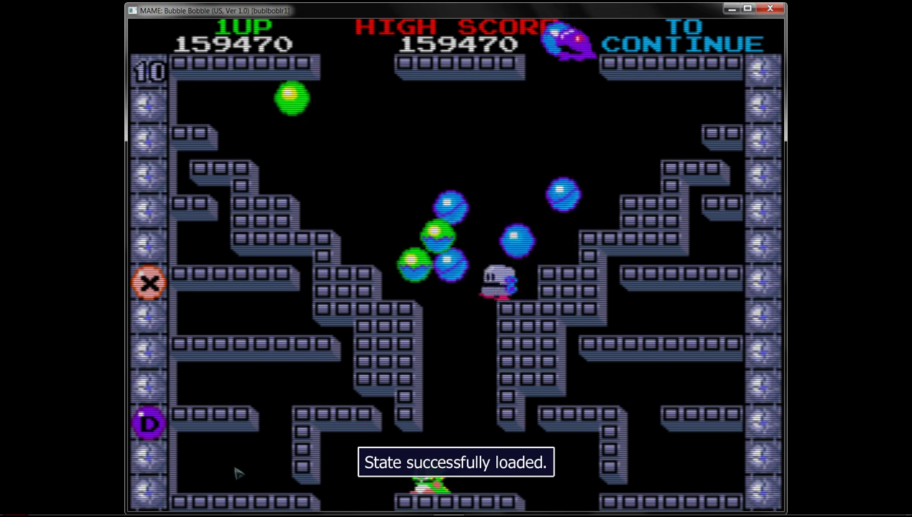
key(alt)
key(Left)
key(Left)
right_click(1, 468)
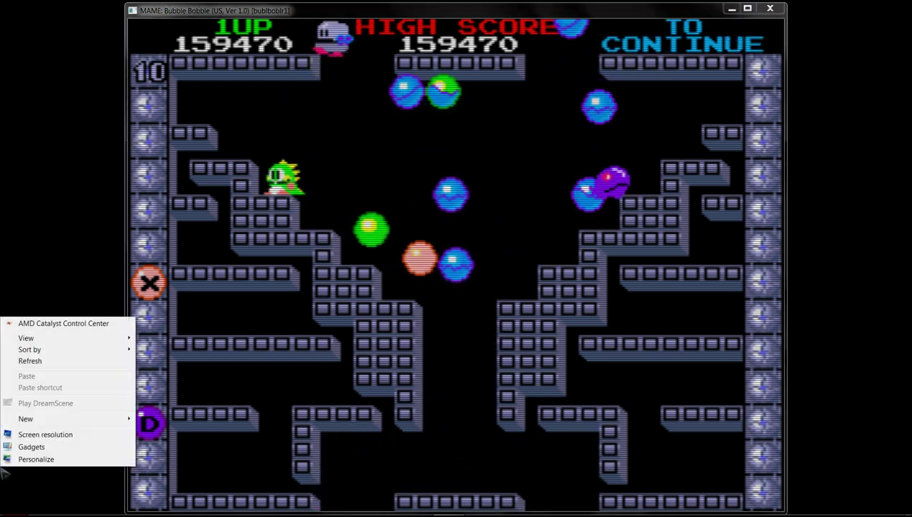
click(10, 471)
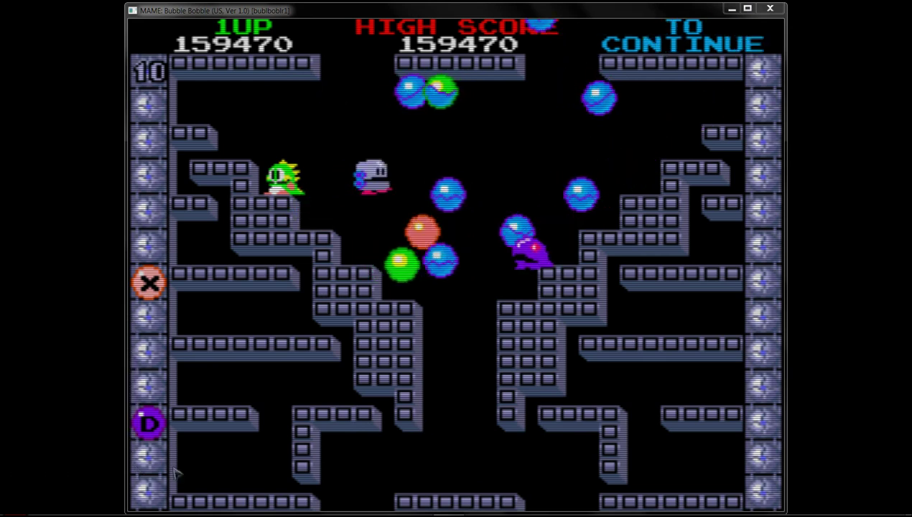
Step: Jump Bub to the higher ledge, run left to the wall and back, then quit to the game list
key(alt)
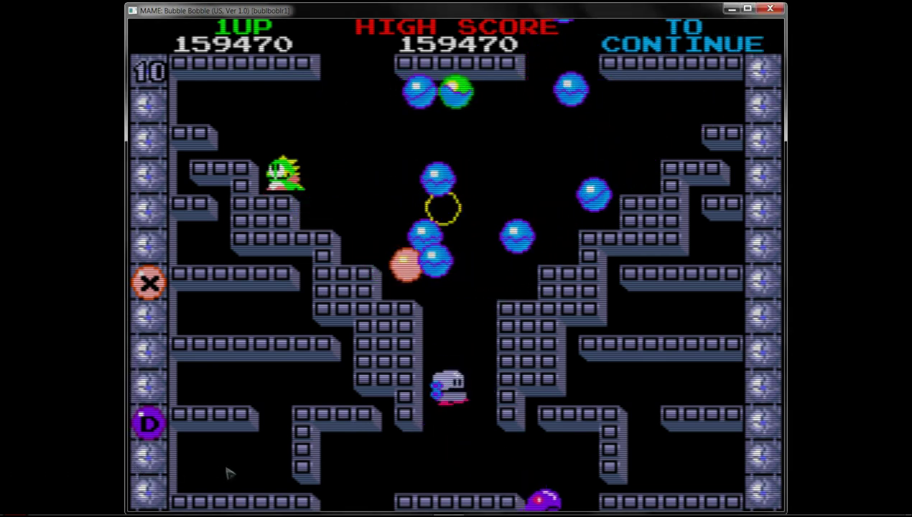
key(Left)
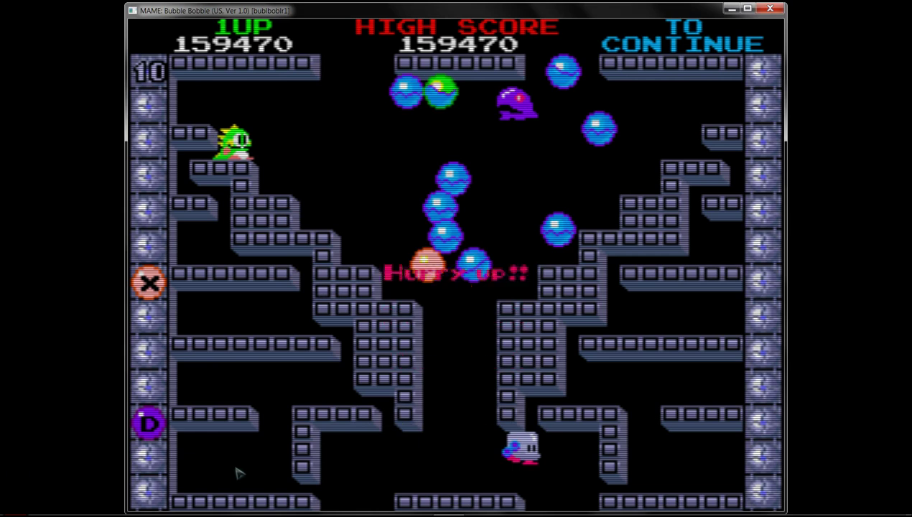
key(Left)
key(Right)
key(Right)
key(Right)
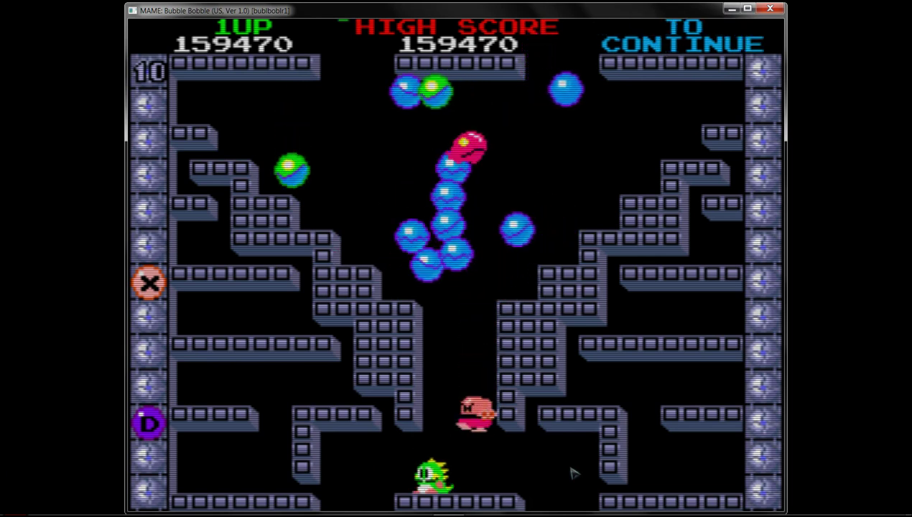
key(Escape)
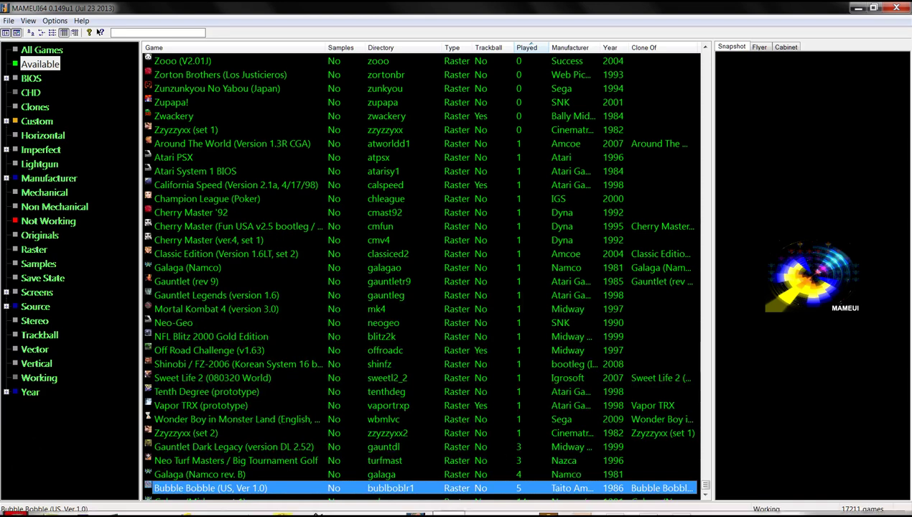
Step: Show the Bubble Bobble flyer, close MAMEUI64, and bring up the Computer entry's actions in Start
click(14, 502)
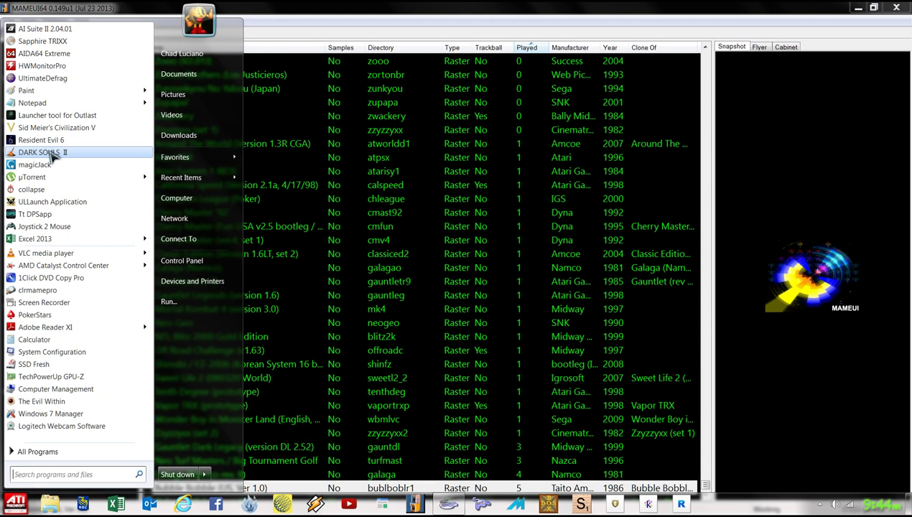
click(774, 138)
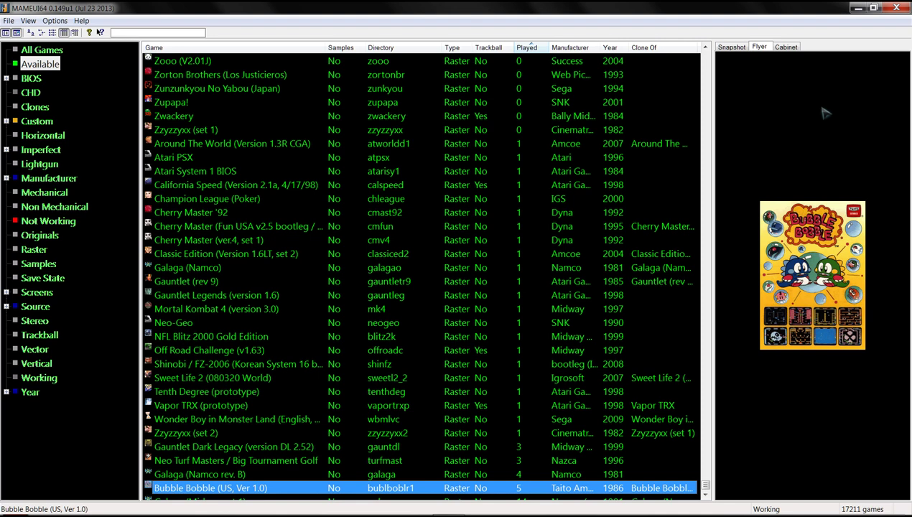
click(898, 8)
click(15, 503)
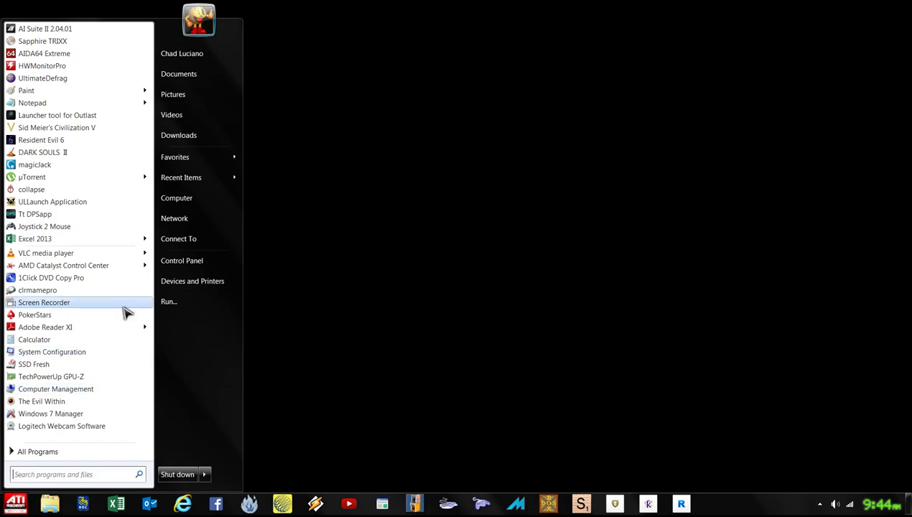
right_click(208, 206)
Step: Open System properties, then Device Manager, expanding Microsoft Common Controller For Windows Class
click(254, 290)
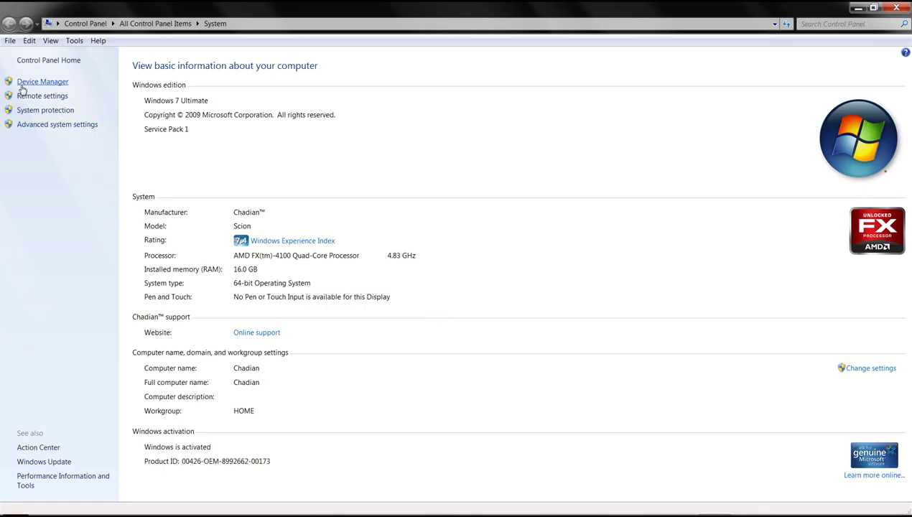
click(42, 82)
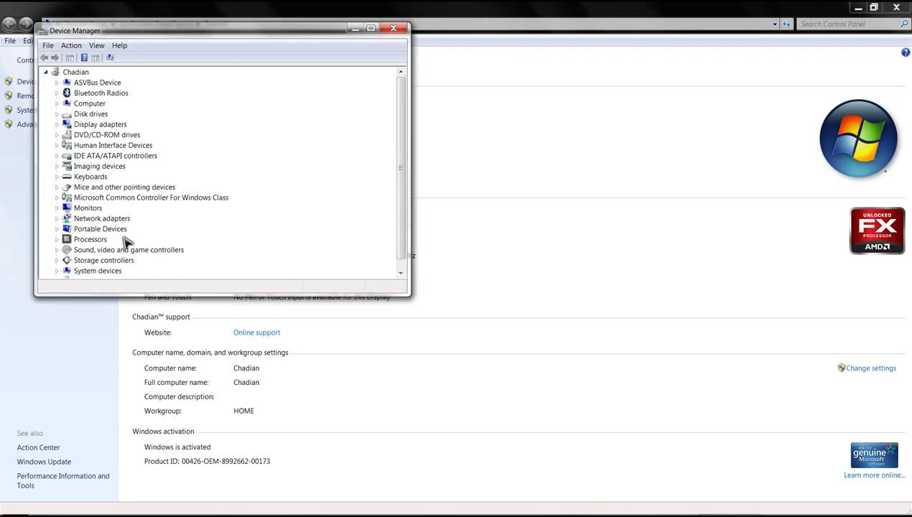
click(57, 198)
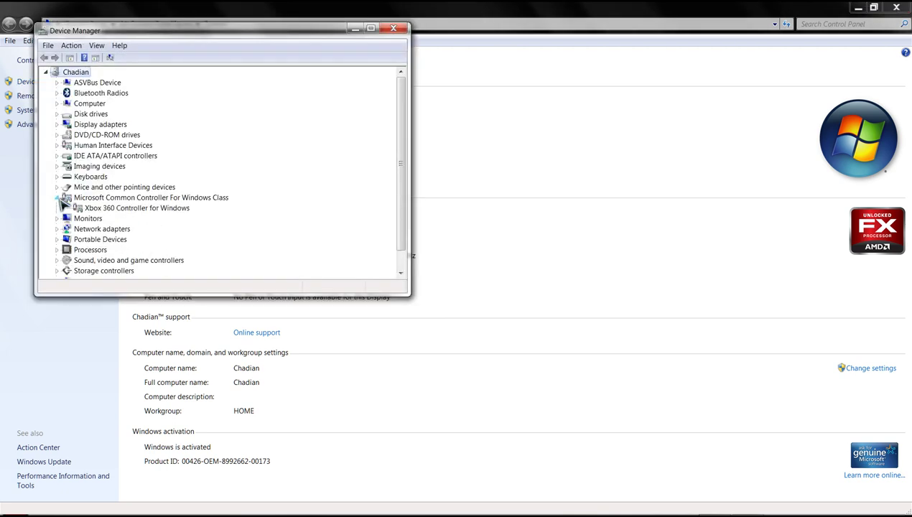
Step: Check the Xbox 360 Controller's Microsoft driver 2.1.0.1349, then cancel and close Device Manager
click(133, 208)
right_click(132, 209)
click(188, 264)
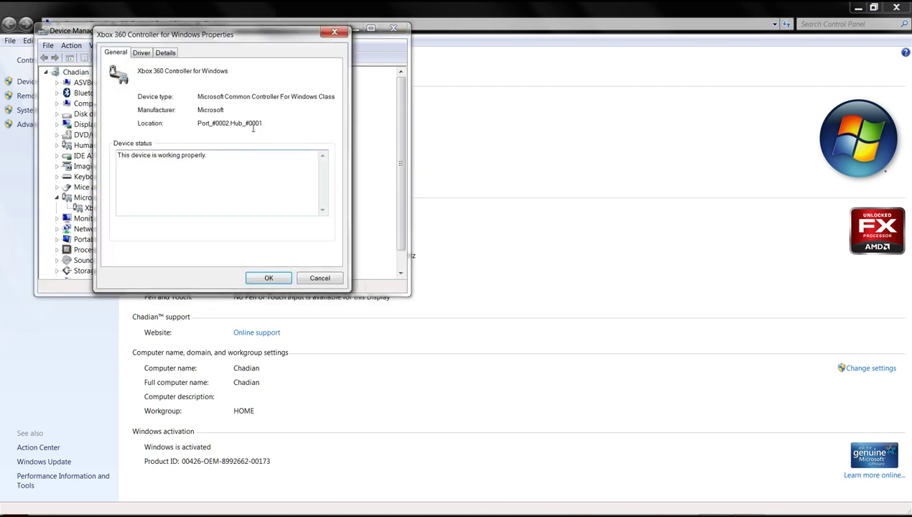
click(144, 53)
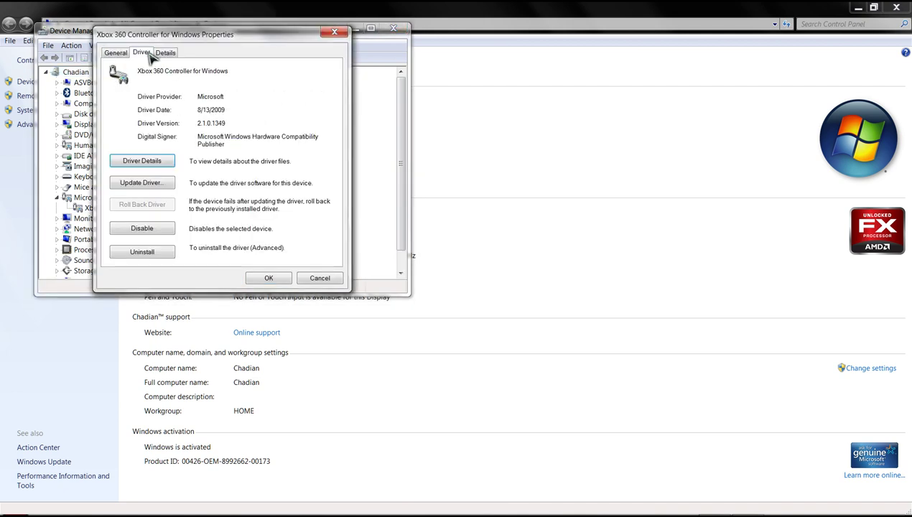
click(310, 279)
click(394, 29)
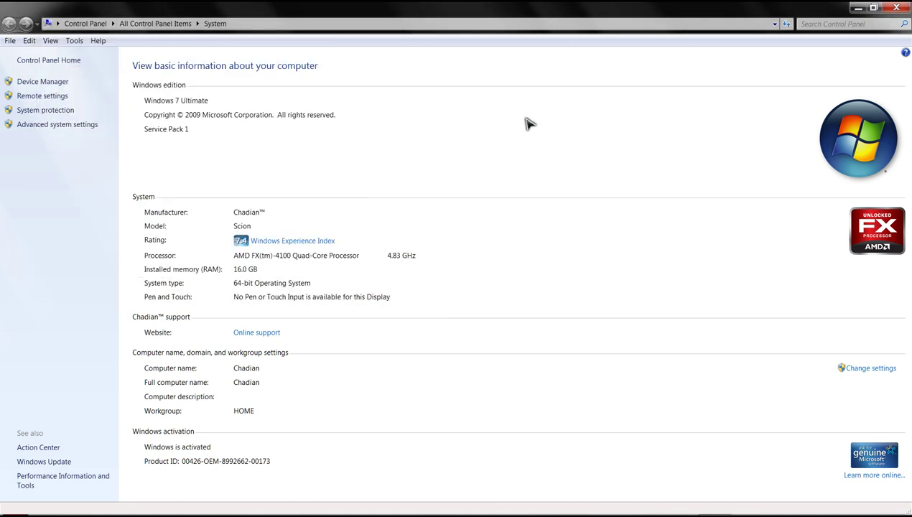